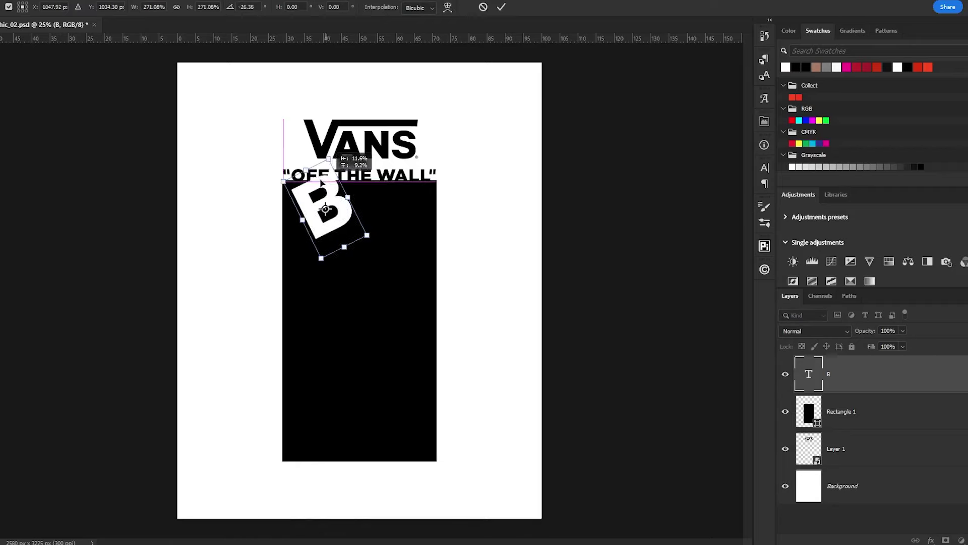
Rotate and commit the B, T and E letters of BETTER
{"action": "key", "text": "Return"}
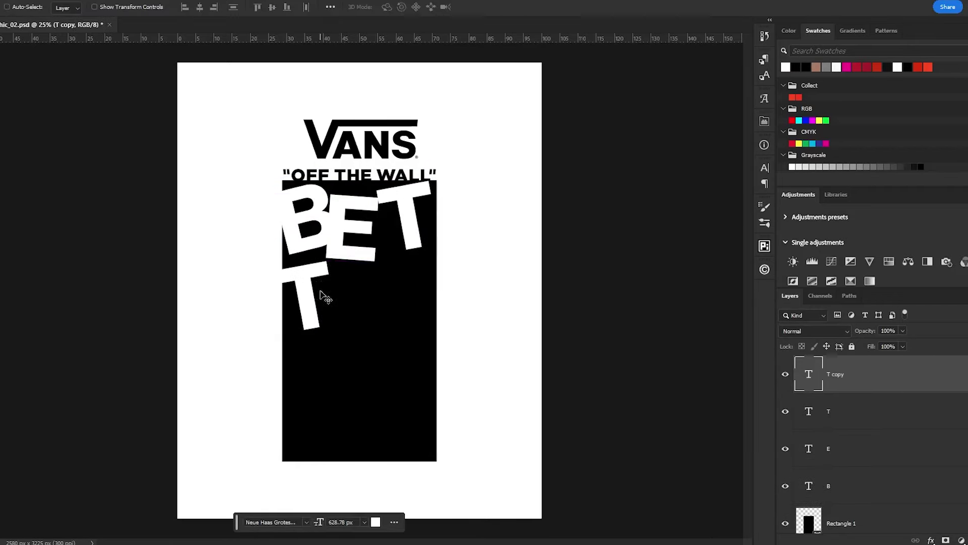
{"action": "key", "text": "Return"}
{"action": "left_click", "coordinate": [829, 448]}
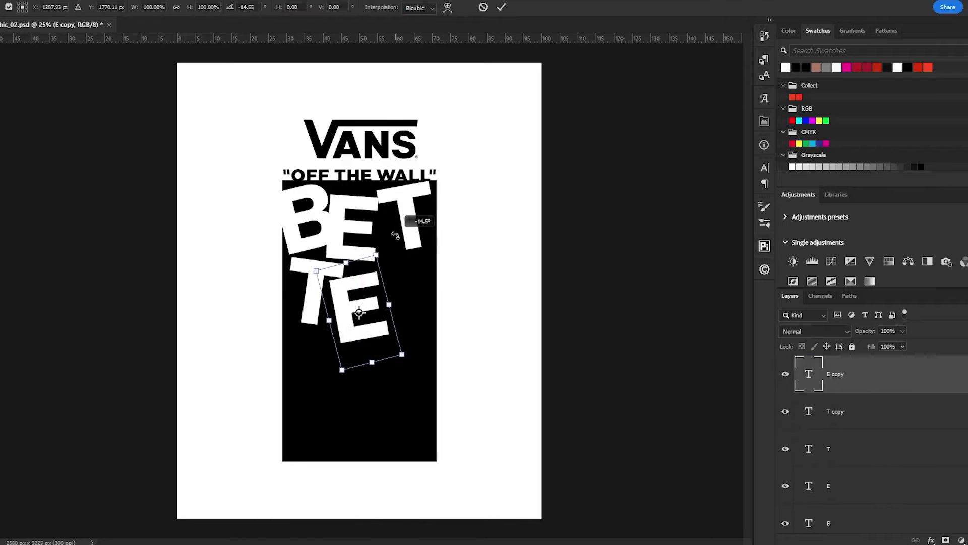
{"action": "key", "text": "Return"}
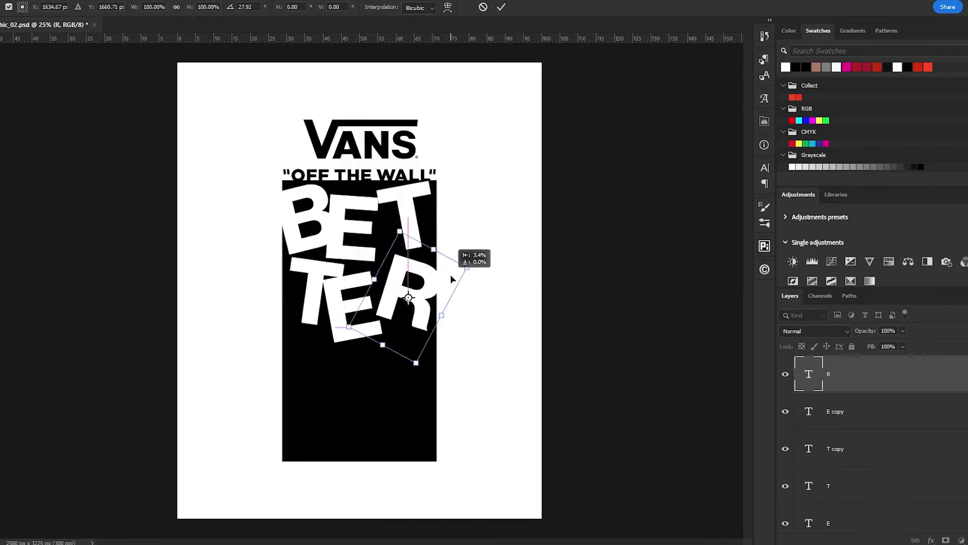
{"action": "key", "text": "Return"}
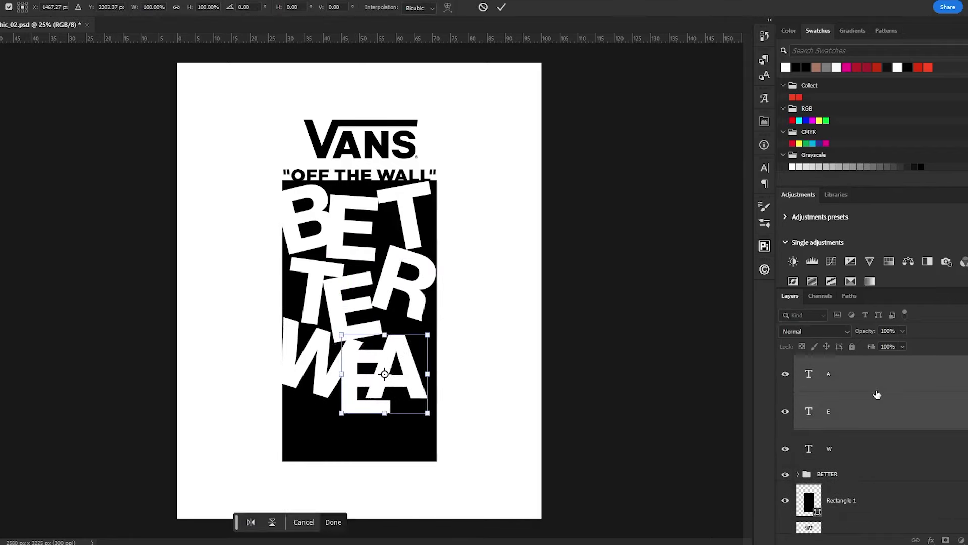
{"action": "key", "text": "Return"}
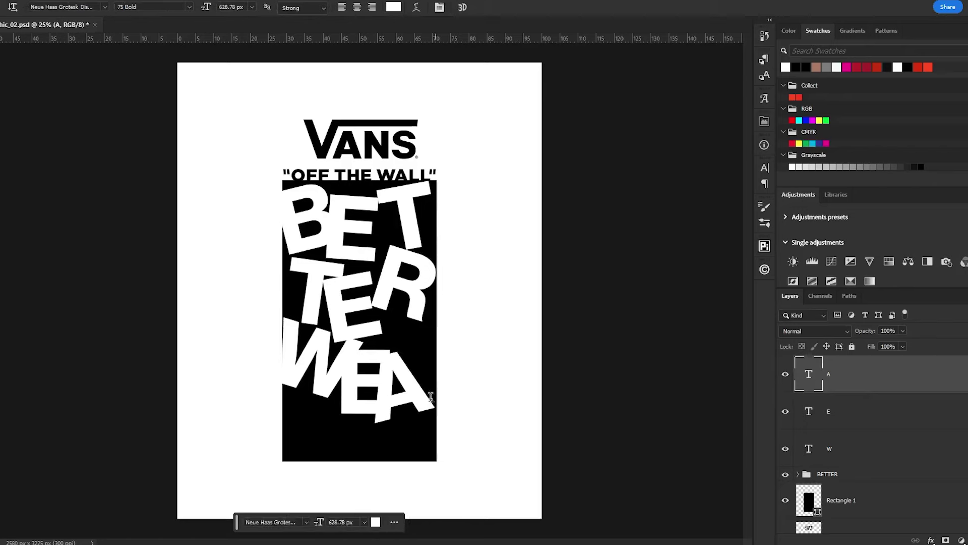
Rotate the W, I, T, H letters and group WITH into its own folder
{"action": "key", "text": "v"}
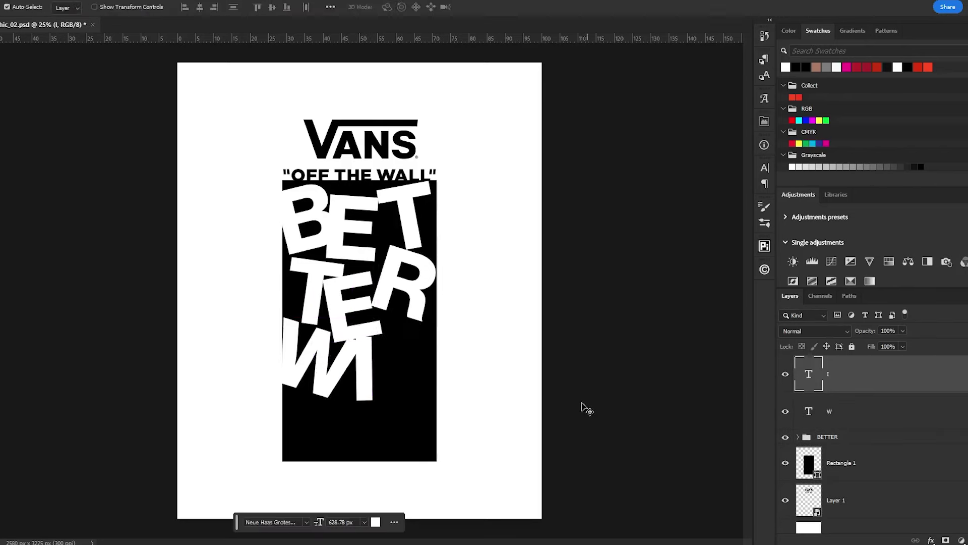
{"action": "key", "text": "ctrl+t"}
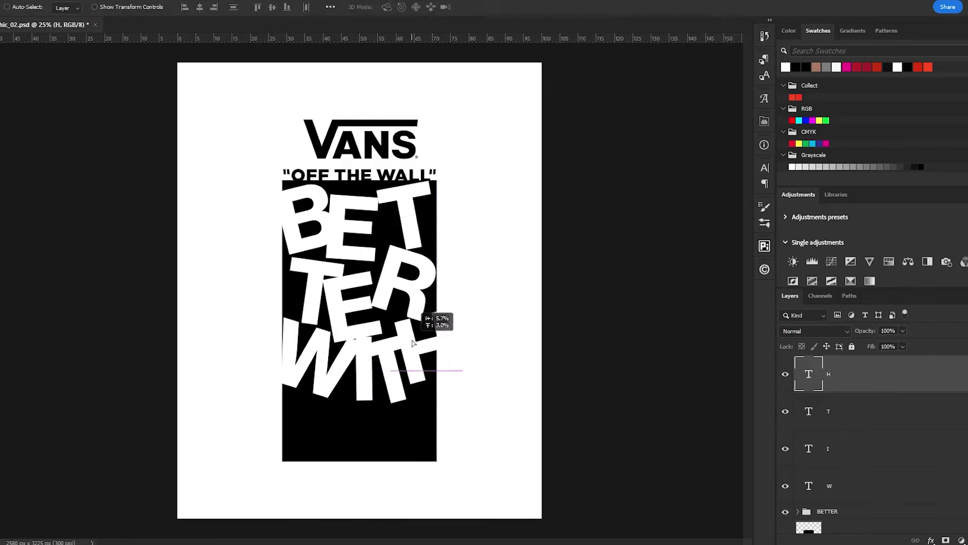
{"action": "left_click_drag", "start_coordinate": [460, 331], "coordinate": [454, 389]}
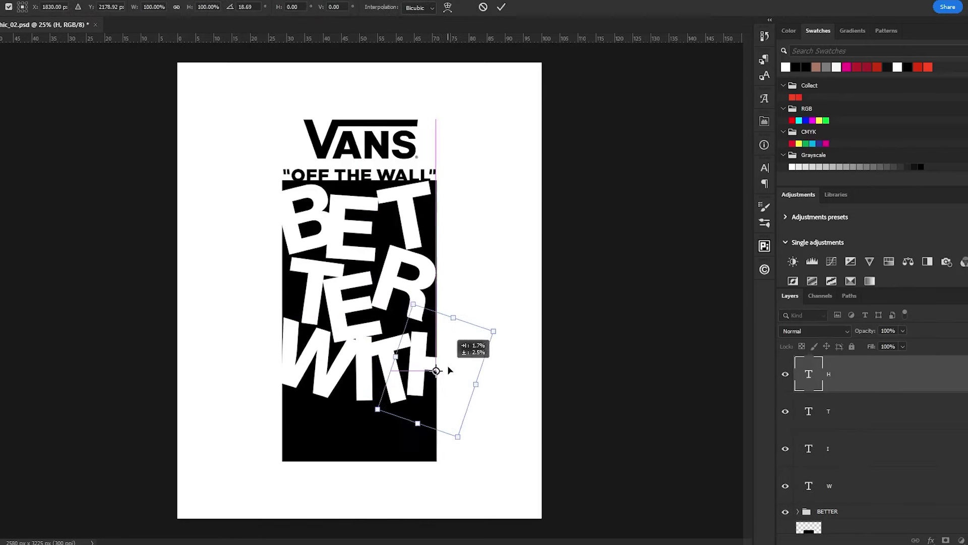
{"action": "key", "text": "Return"}
{"action": "left_click", "coordinate": [857, 391], "text": "shift"}
{"action": "key", "text": "ctrl+g"}
{"action": "key", "text": "ctrl+t"}
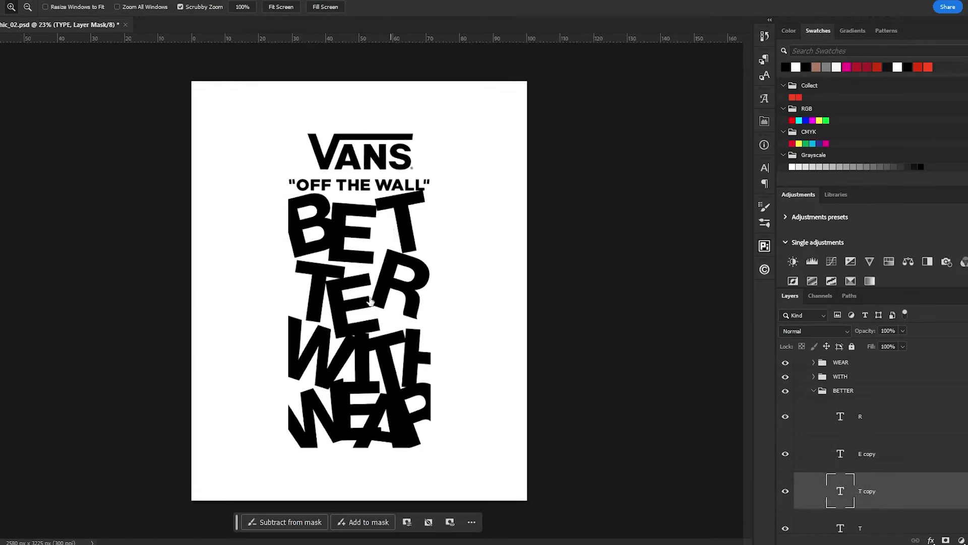
Reorder the E copy letter layer in the BETTER WITH WEAR lettering stack
{"action": "left_click_drag", "start_coordinate": [359, 265], "coordinate": [366, 278]}
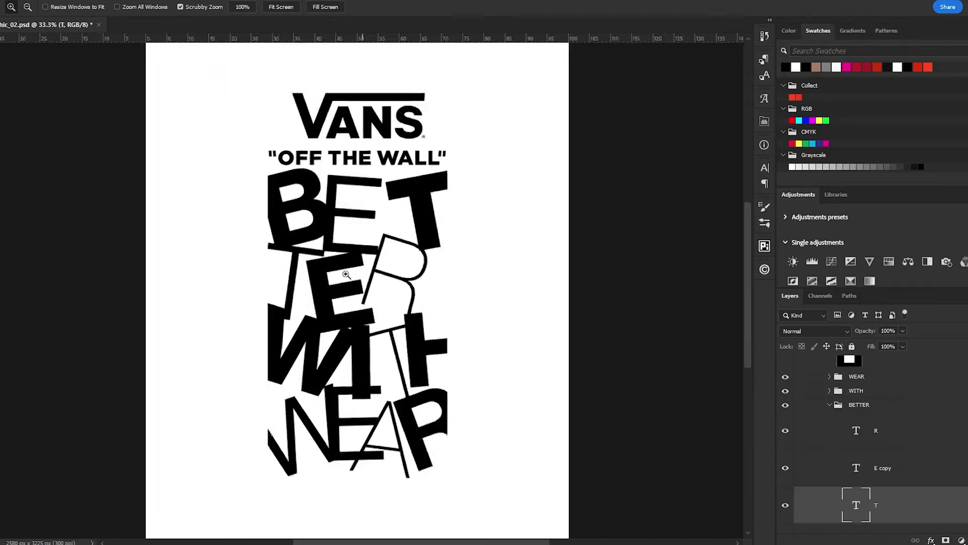
{"action": "scroll", "coordinate": [346, 273], "scroll_direction": "down", "scroll_amount": 5}
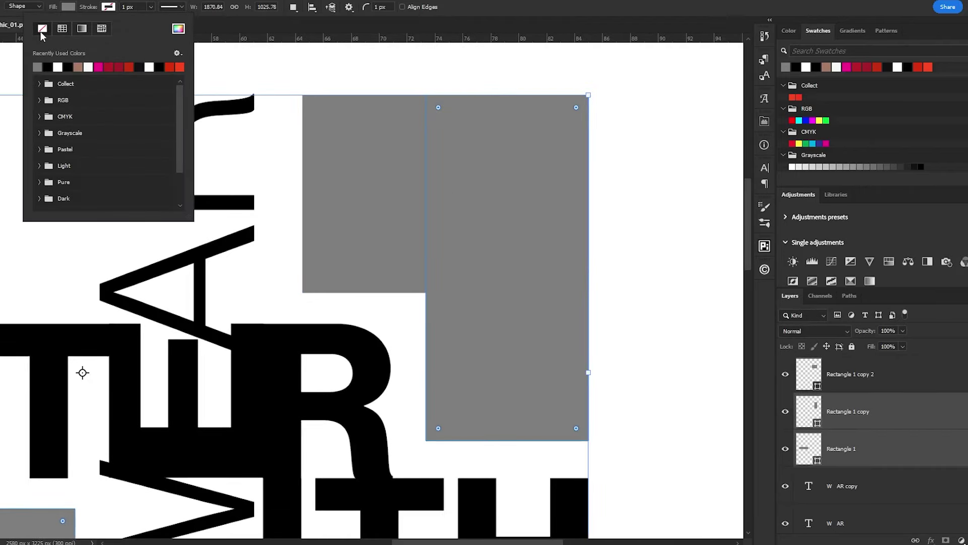
Dismiss the fill swatches and zoom in on the grey-block poster layout
{"action": "key", "text": "Escape"}
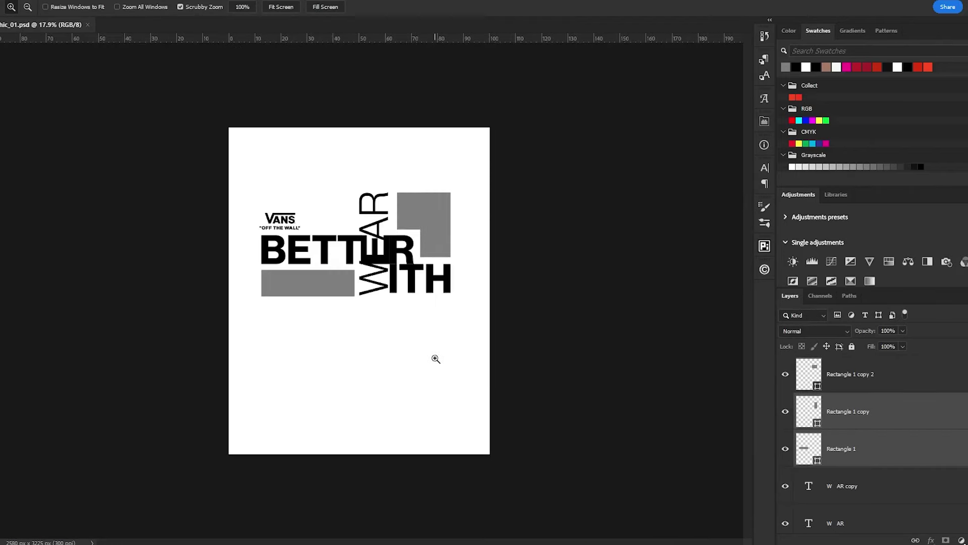
{"action": "left_click", "coordinate": [435, 359]}
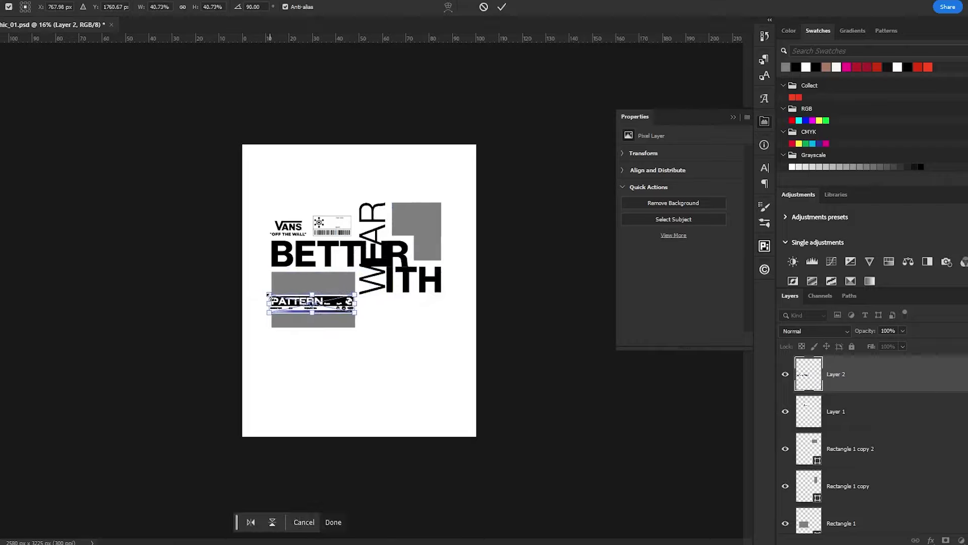
Delete the PATTERN label and barcode tag, then group the two upper-right grey rectangles
{"action": "scroll", "coordinate": [466, 155], "scroll_direction": "up", "scroll_amount": 5}
{"action": "scroll", "coordinate": [466, 155], "scroll_direction": "down", "scroll_amount": 3}
{"action": "left_click", "coordinate": [319, 255], "text": "ctrl"}
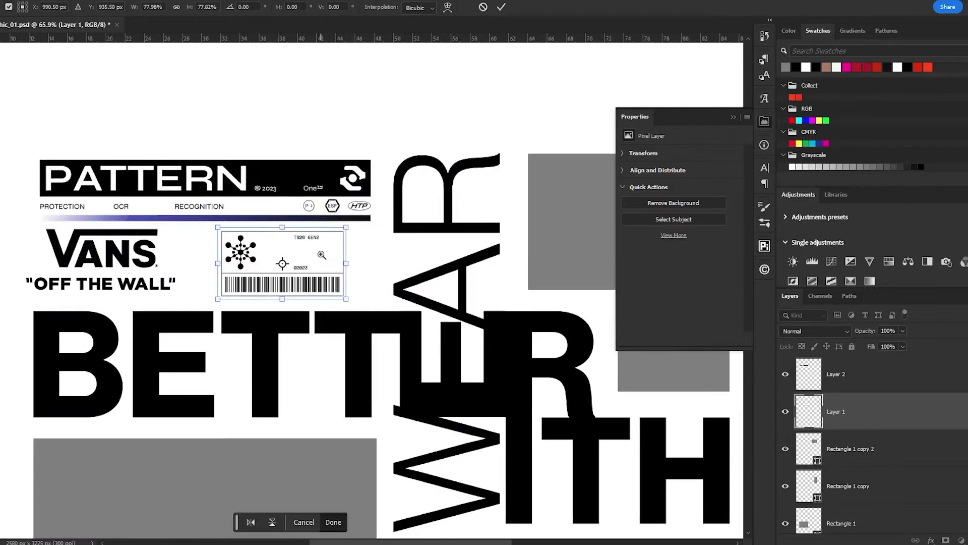
{"action": "scroll", "coordinate": [339, 216], "scroll_direction": "up", "scroll_amount": 3}
{"action": "key", "text": "z"}
{"action": "scroll", "coordinate": [343, 232], "scroll_direction": "down", "scroll_amount": 4}
{"action": "scroll", "coordinate": [343, 233], "scroll_direction": "up", "scroll_amount": 3}
{"action": "scroll", "coordinate": [343, 232], "scroll_direction": "down", "scroll_amount": 3}
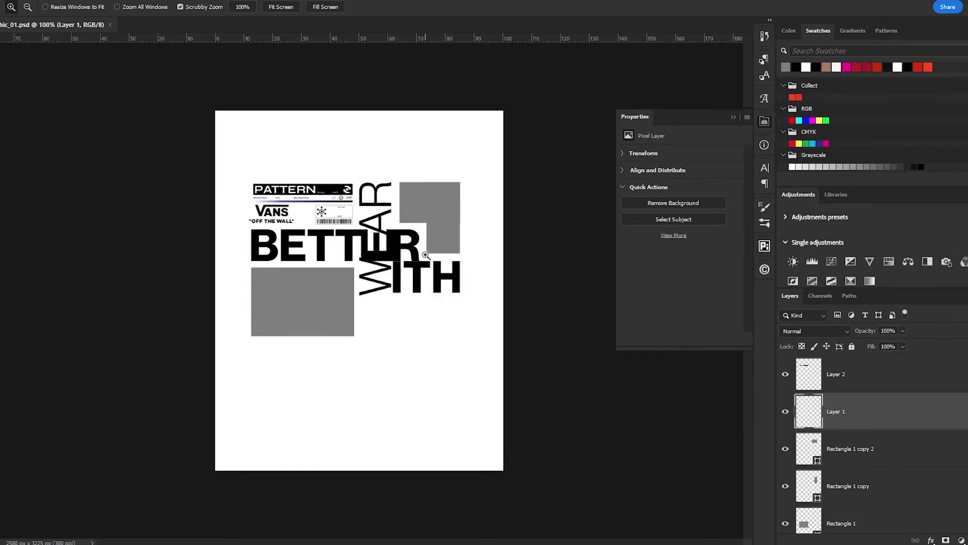
{"action": "key", "text": "Delete"}
{"action": "key", "text": "ctrl+g"}
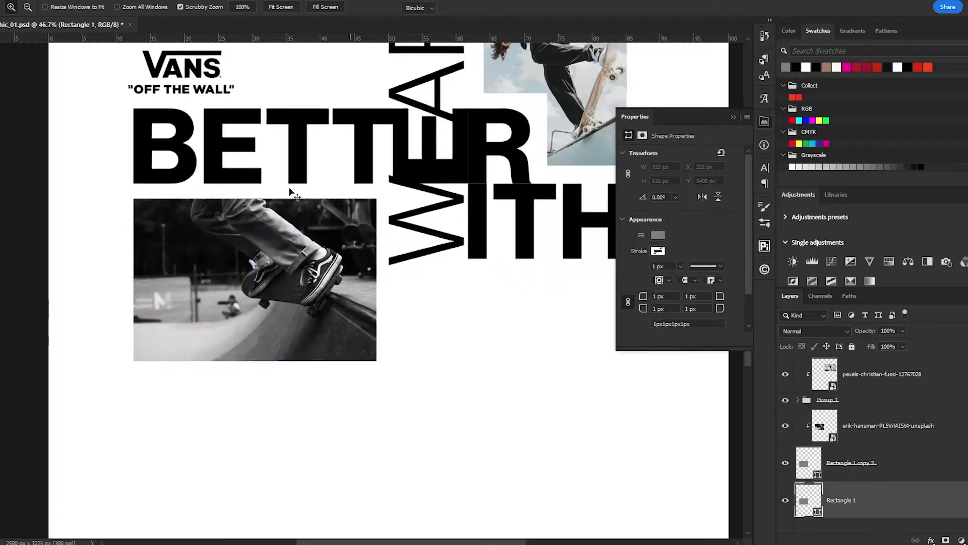
Position the skate photo in its rectangle, hide the lower-left photo, and commit the flipped skatepark photo
{"action": "left_click_drag", "start_coordinate": [353, 328], "coordinate": [476, 303]}
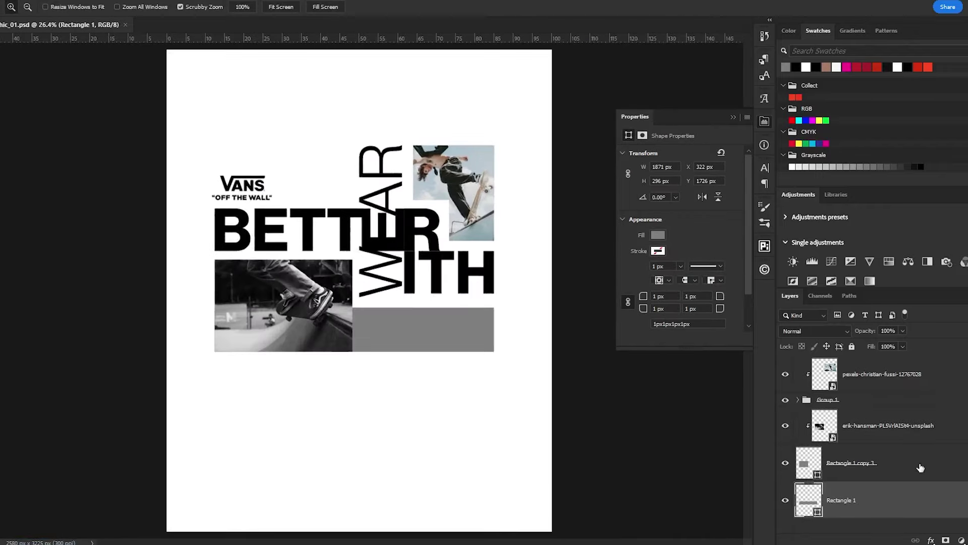
{"action": "left_click", "coordinate": [888, 425]}
{"action": "left_click", "coordinate": [785, 425]}
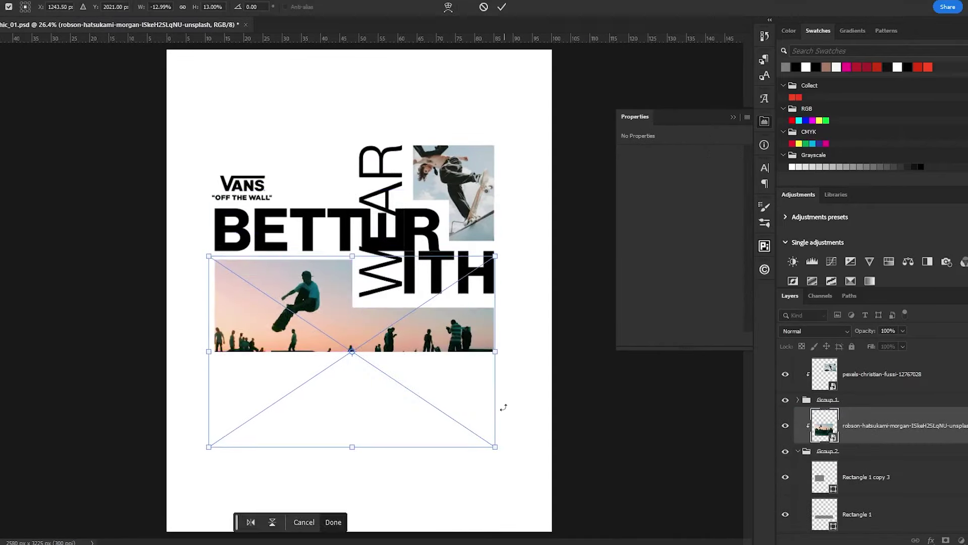
{"action": "key", "text": "Return"}
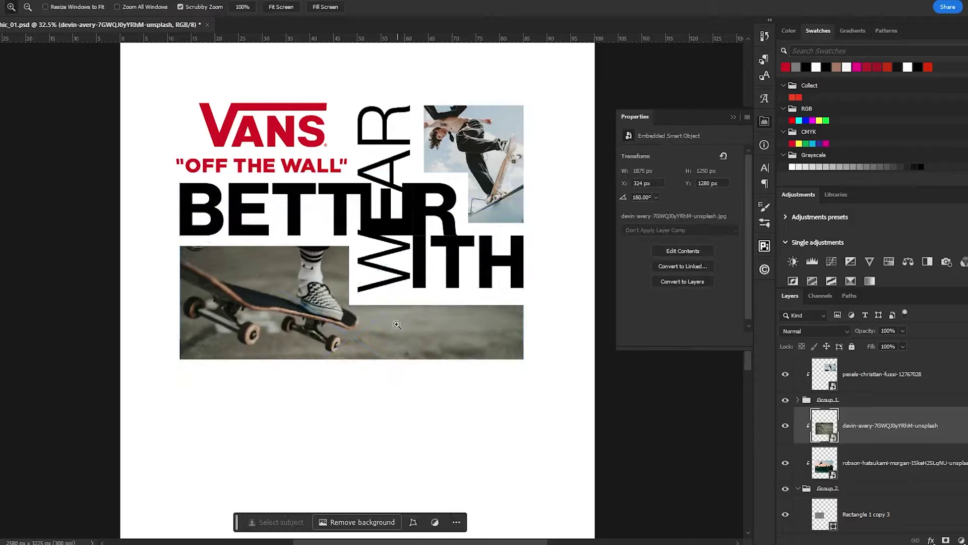
Turn off the red colouring layer so the VANS logo shows black
{"action": "key", "text": "ctrl+minus"}
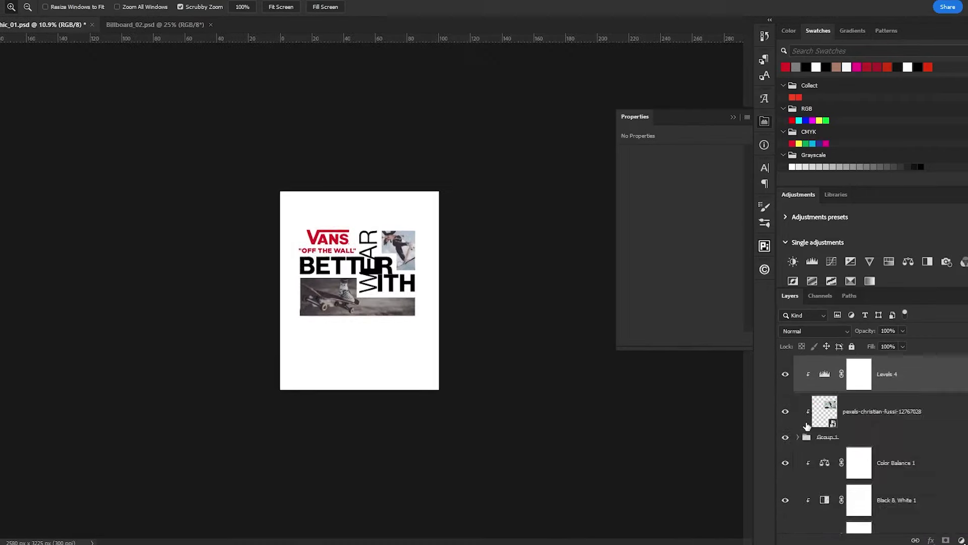
{"action": "scroll", "coordinate": [807, 426], "scroll_direction": "down", "scroll_amount": 10}
{"action": "left_click", "coordinate": [785, 403]}
{"action": "left_click", "coordinate": [789, 417]}
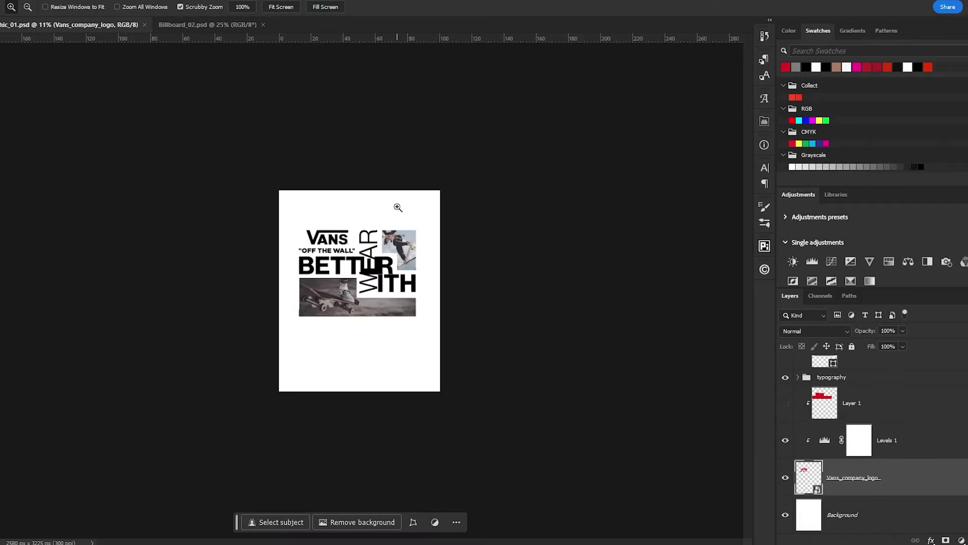
Stamp all visible artwork into one layer and enlarge it to about 127%
{"action": "scroll", "coordinate": [878, 478], "scroll_direction": "up", "scroll_amount": 3}
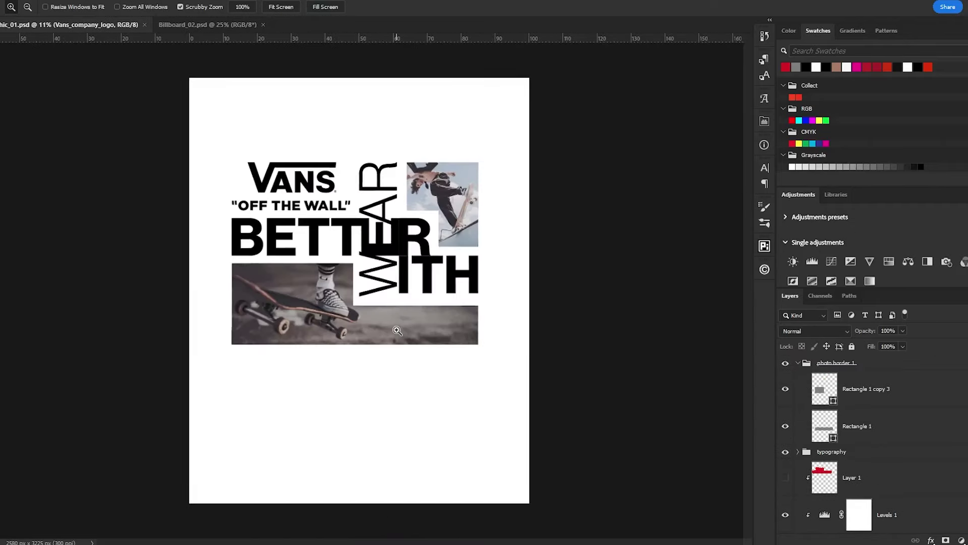
{"action": "key", "text": "ctrl+alt+shift+e"}
{"action": "key", "text": "ctrl+t"}
{"action": "left_click_drag", "start_coordinate": [462, 418], "coordinate": [489, 450]}
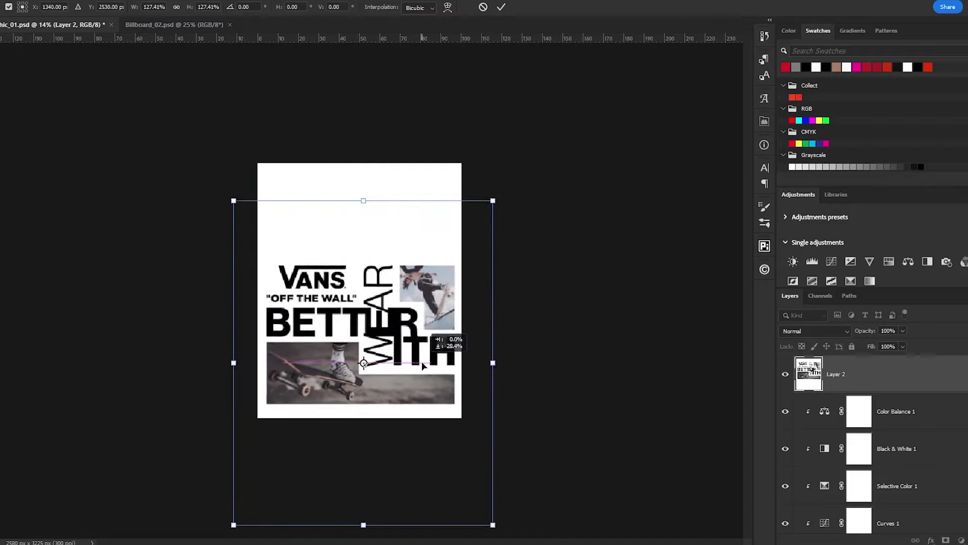
{"action": "key", "text": "Return"}
Move the merged artwork lower and place the Vans shoe photo near the poster bottom
{"action": "key", "text": "z"}
{"action": "left_click_drag", "start_coordinate": [421, 361], "coordinate": [371, 318]}
{"action": "left_click", "coordinate": [372, 318]}
{"action": "key", "text": "v"}
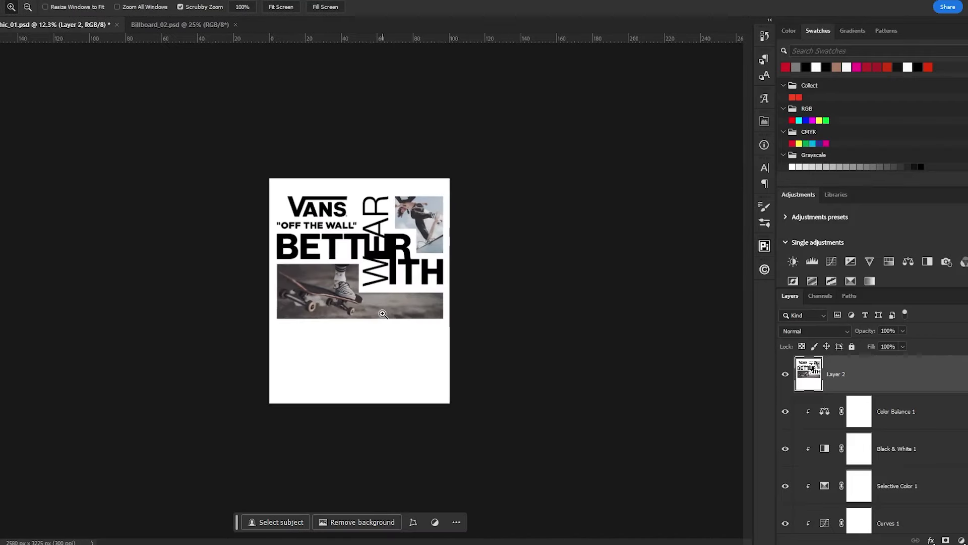
{"action": "key", "text": "ctrl+t"}
{"action": "key", "text": "Return"}
{"action": "left_click_drag", "start_coordinate": [418, 385], "coordinate": [420, 482]}
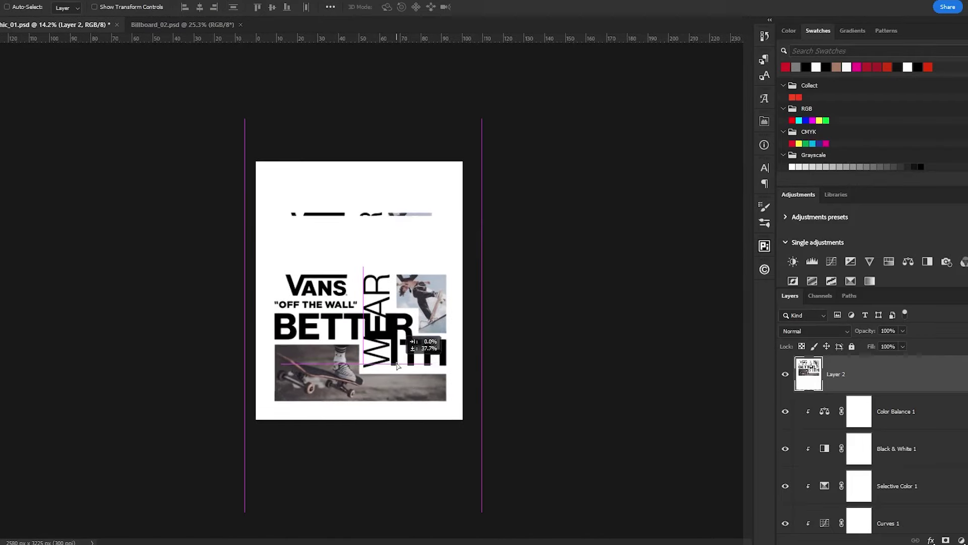
{"action": "key", "text": "z"}
{"action": "left_click_drag", "start_coordinate": [373, 308], "coordinate": [414, 236]}
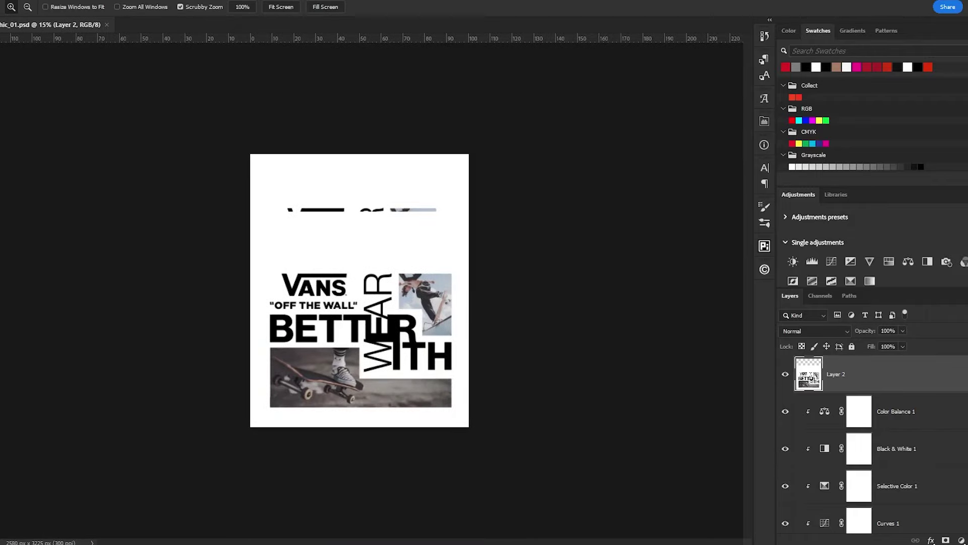
{"action": "left_click_drag", "start_coordinate": [436, 299], "coordinate": [448, 202]}
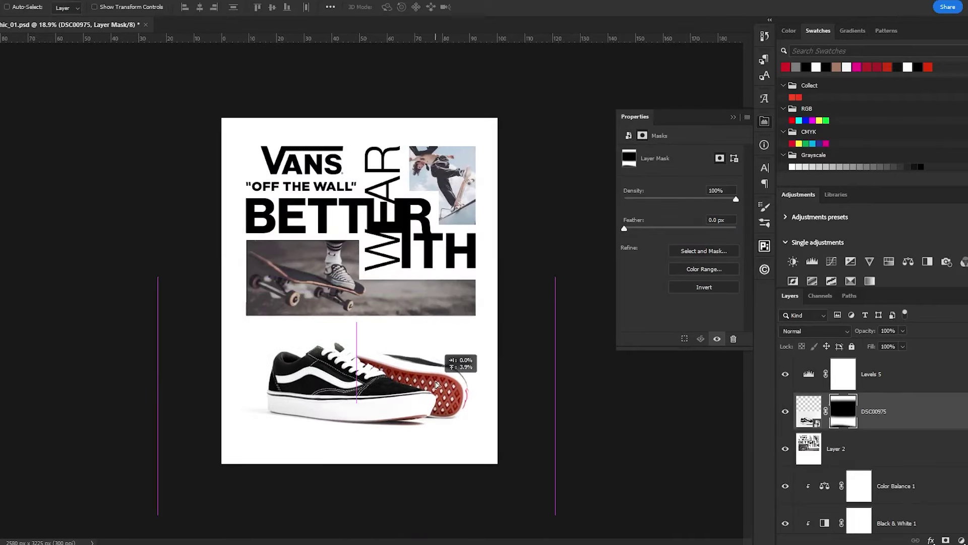
Use Select Subject on the shoe photo to mask the Levels 5 adjustment to the shoe
{"action": "key", "text": "z"}
{"action": "left_click", "coordinate": [786, 383]}
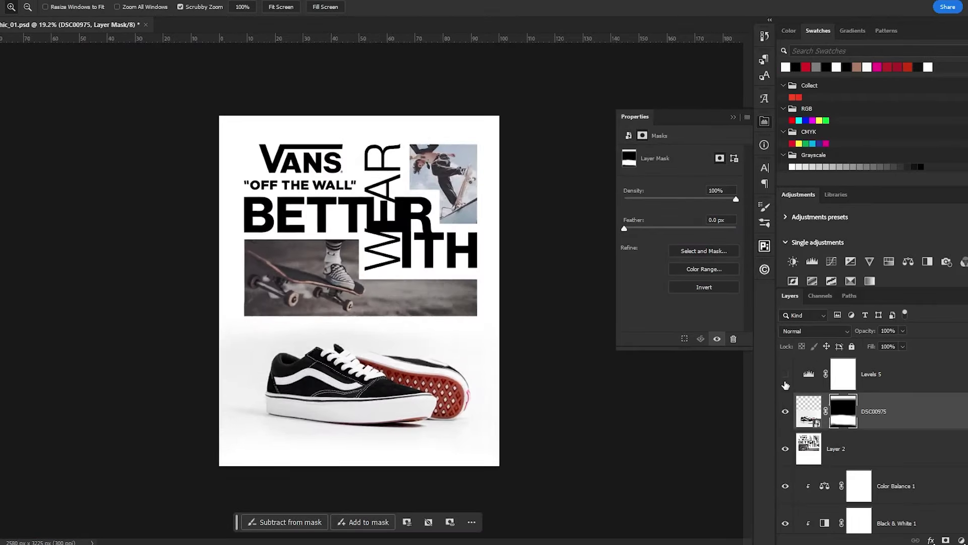
{"action": "left_click", "coordinate": [809, 411]}
{"action": "left_click", "coordinate": [277, 521]}
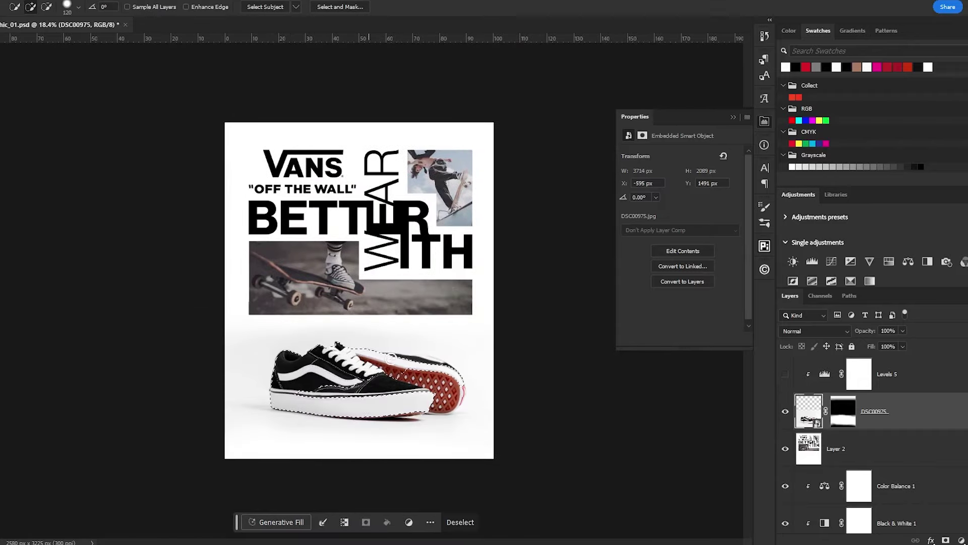
{"action": "scroll", "coordinate": [392, 356], "scroll_direction": "up", "scroll_amount": 3}
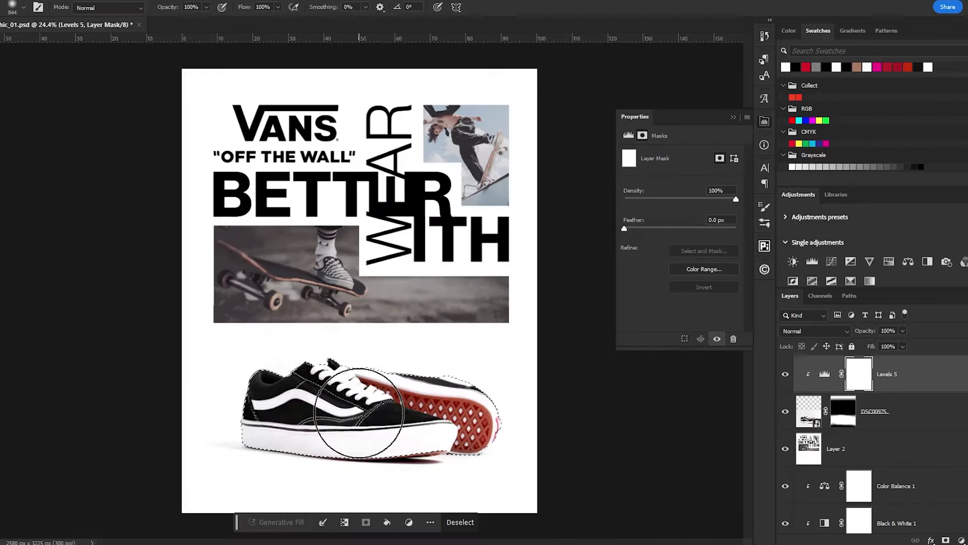
Scale the shoe down to fit the poster width beneath the skate photo
{"action": "key", "text": "ctrl+t"}
{"action": "key", "text": "ctrl+semicolon"}
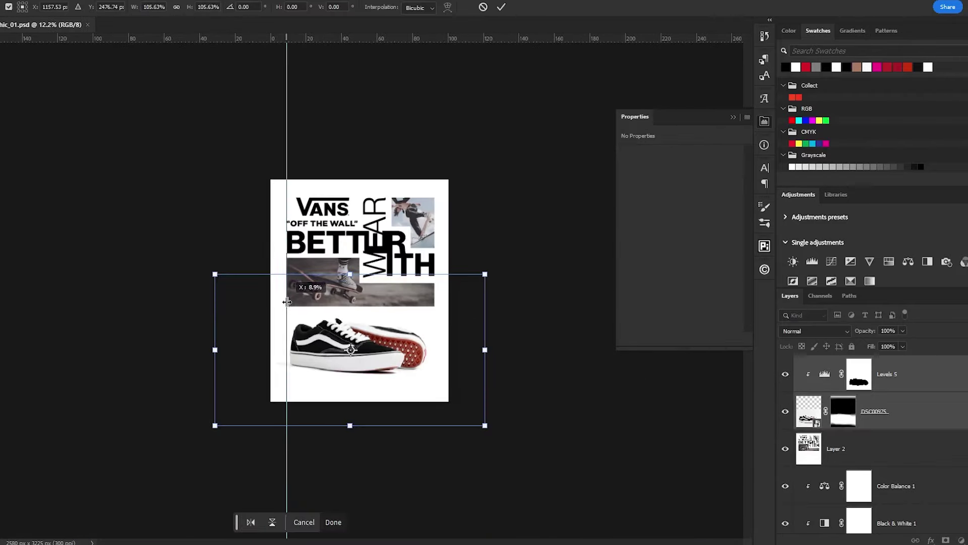
{"action": "left_click_drag", "start_coordinate": [485, 282], "coordinate": [440, 356]}
{"action": "key", "text": "Return"}
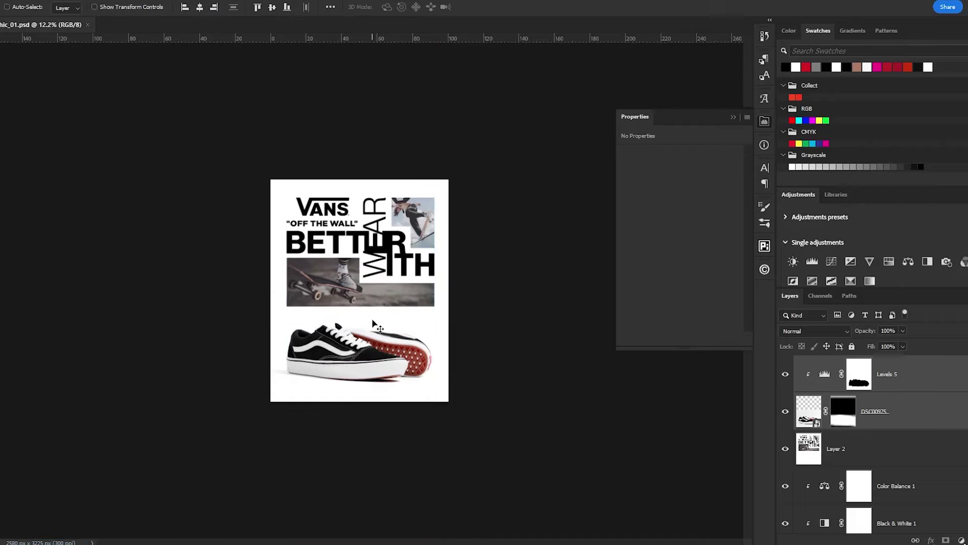
Create the new blank Typographic_03 document
{"action": "key", "text": "z"}
{"action": "key", "text": "alt+f"}
{"action": "key", "text": "n"}
{"action": "key", "text": "Return"}
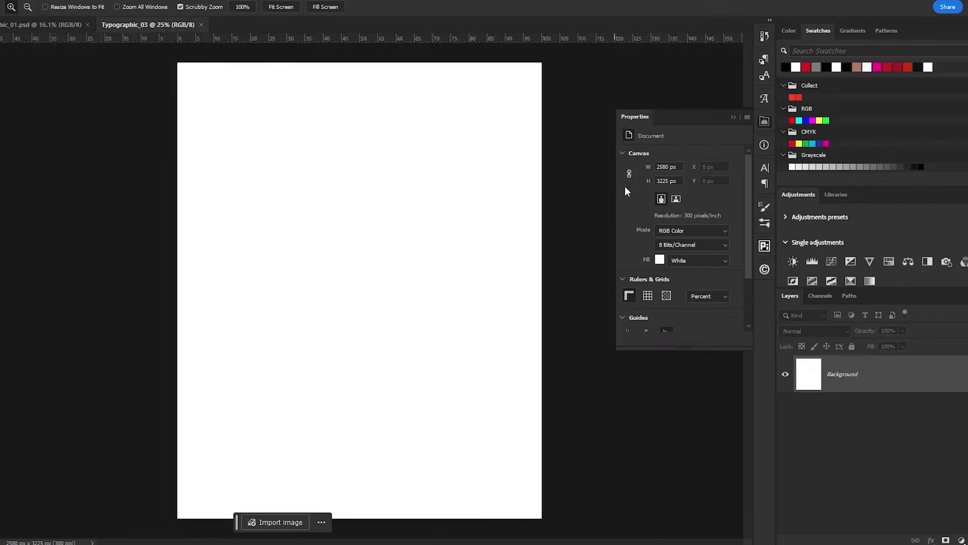
Draw a grey rectangle over the left half of the page and save the document
{"action": "left_click_drag", "start_coordinate": [625, 187], "coordinate": [369, 231]}
{"action": "key", "text": "u"}
{"action": "mouse_move", "coordinate": [242, 145]}
{"action": "left_mouse_down"}
{"action": "mouse_move", "coordinate": [335, 484]}
{"action": "mouse_move", "coordinate": [359, 467]}
{"action": "mouse_move", "coordinate": [360, 435]}
{"action": "left_mouse_up"}
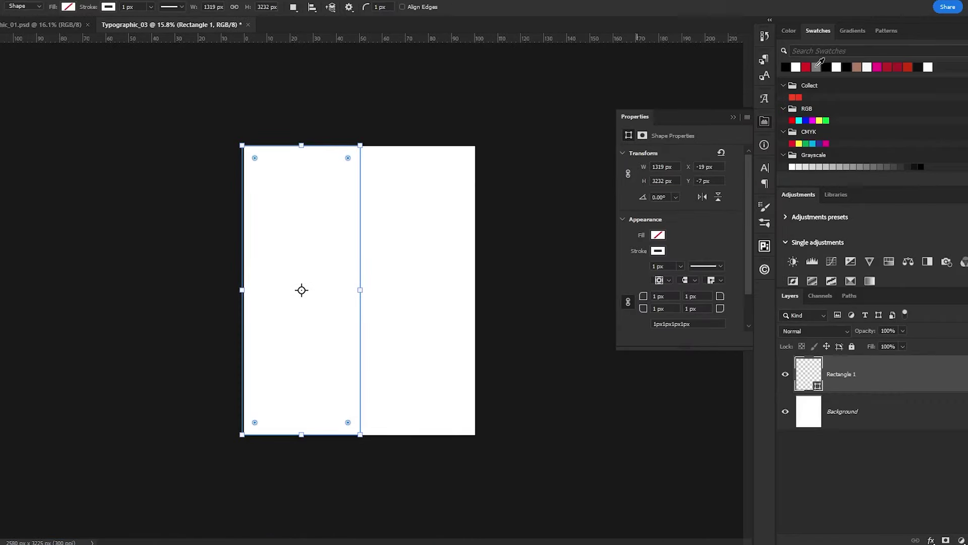
{"action": "left_click", "coordinate": [817, 67]}
{"action": "key", "text": "ctrl+s"}
{"action": "key", "text": "Escape"}
Bring the lettering group from Typographic_02 onto the grey half and enlarge it to about 118%
{"action": "key", "text": "alt+f"}
{"action": "mouse_move", "coordinate": [51, 56]}
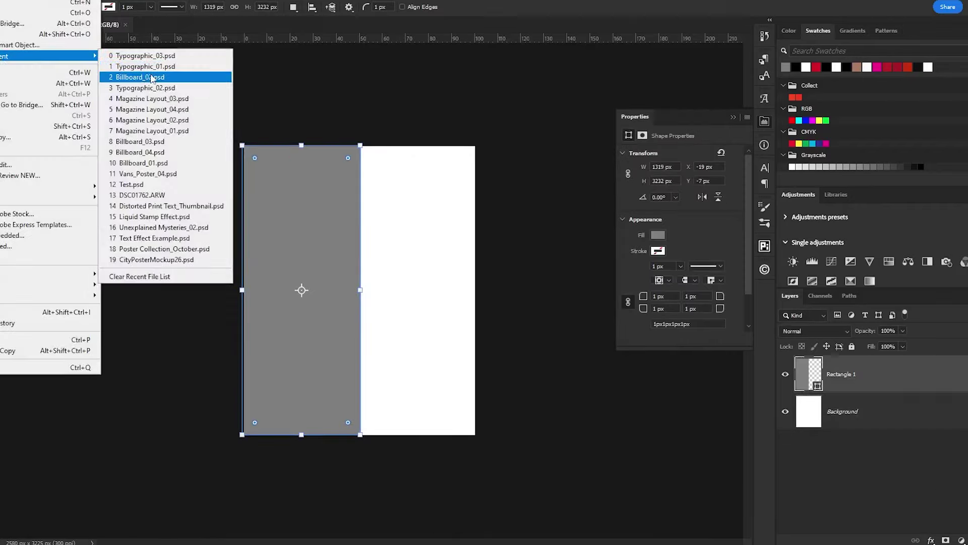
{"action": "left_click", "coordinate": [146, 88]}
{"action": "left_click_drag", "start_coordinate": [281, 259], "coordinate": [356, 292]}
{"action": "key", "text": "ctrl+t"}
{"action": "left_click_drag", "start_coordinate": [409, 434], "coordinate": [437, 449]}
{"action": "left_click_drag", "start_coordinate": [436, 112], "coordinate": [437, 108]}
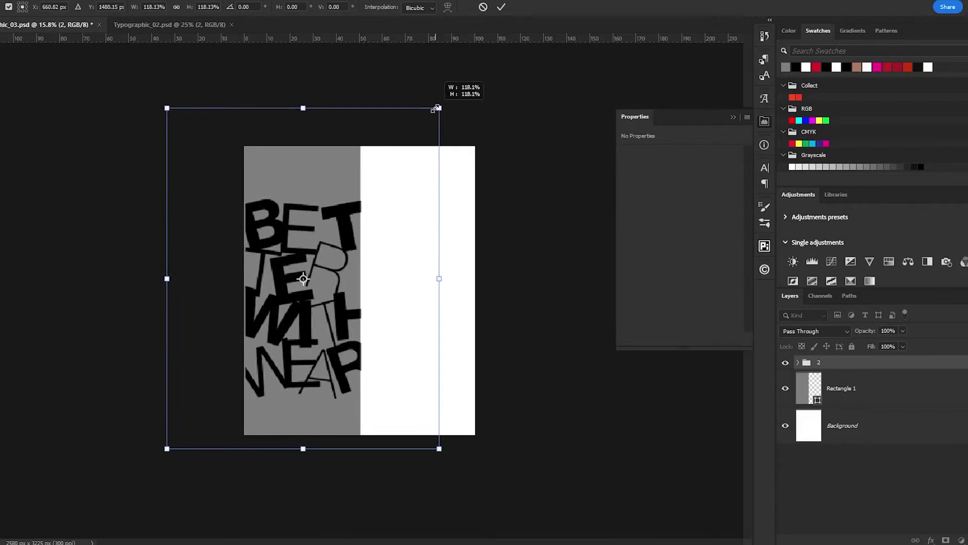
{"action": "key", "text": "Return"}
Move lettering group 2 straight down the grey half
{"action": "key", "text": "z"}
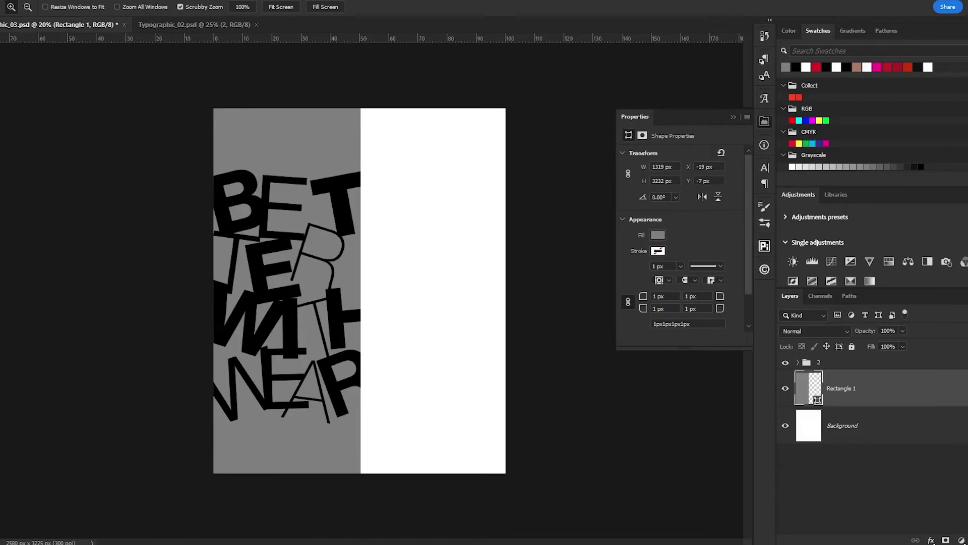
{"action": "key", "text": "v"}
{"action": "left_click", "coordinate": [837, 362]}
{"action": "left_click_drag", "start_coordinate": [399, 278], "coordinate": [398, 337]}
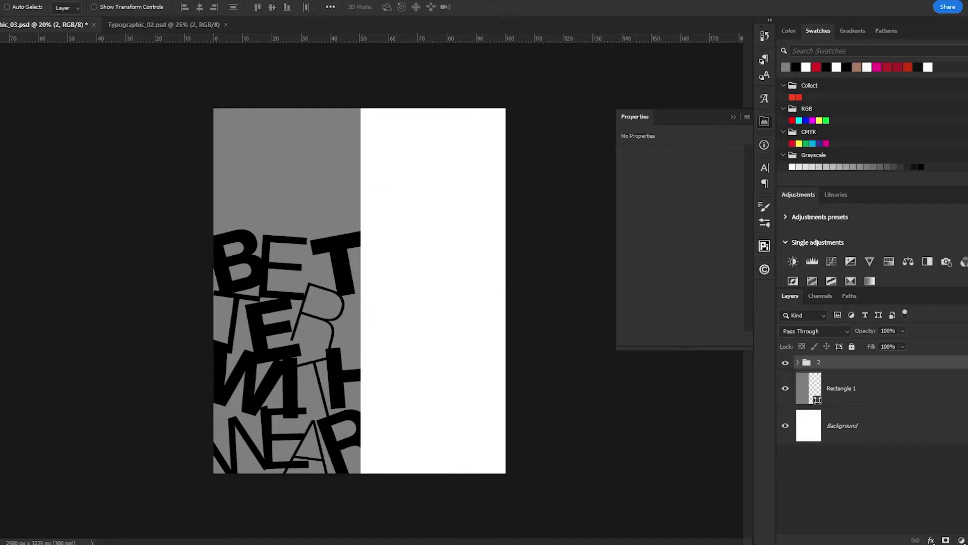
Place the Vans logo, bring in the top-right shoe group from Magazine Layout_01, and save
{"action": "left_click_drag", "start_coordinate": [465, 248], "coordinate": [504, 389]}
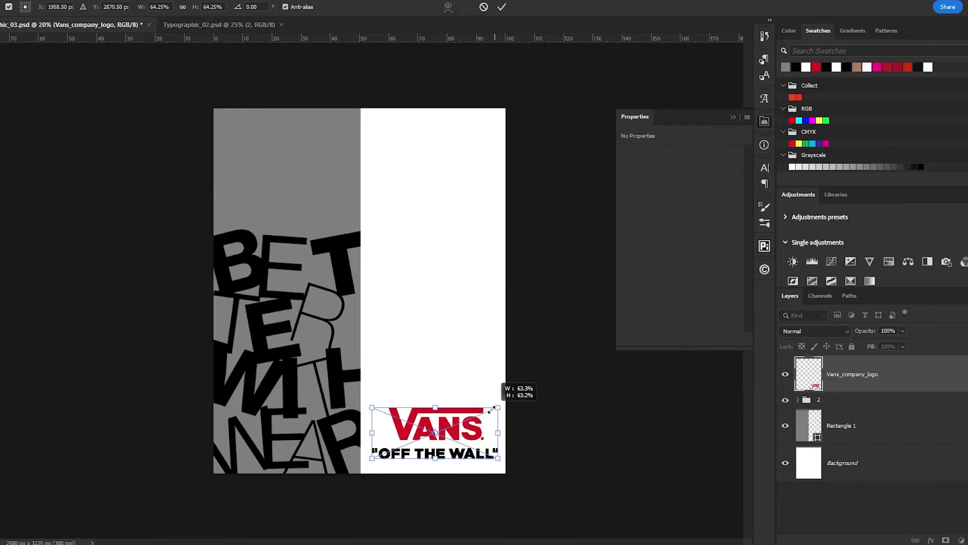
{"action": "key", "text": "Return"}
{"action": "left_click", "coordinate": [161, 99]}
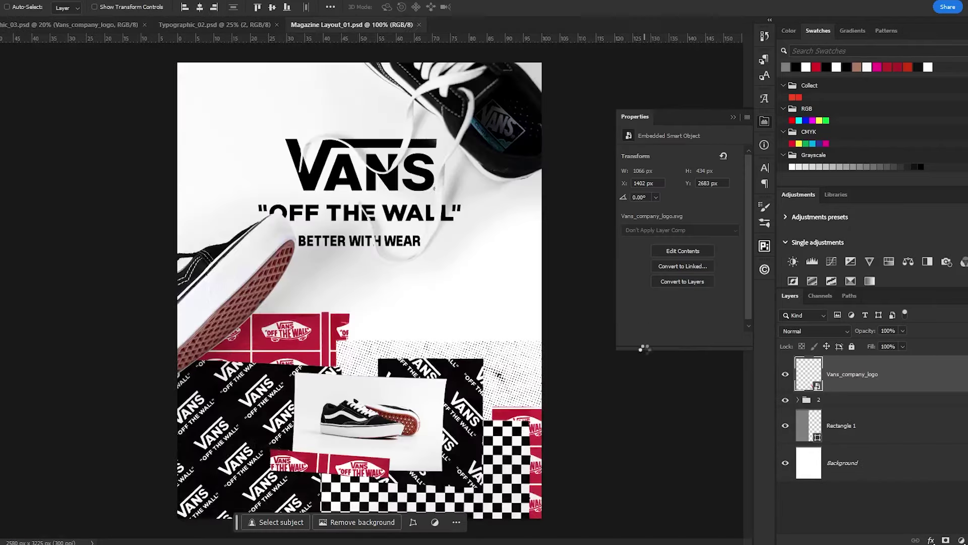
{"action": "left_click_drag", "start_coordinate": [411, 76], "coordinate": [394, 192]}
{"action": "key", "text": "ctrl+s"}
Position the left shoe group and move the Vans logo to the upper left
{"action": "key", "text": "z"}
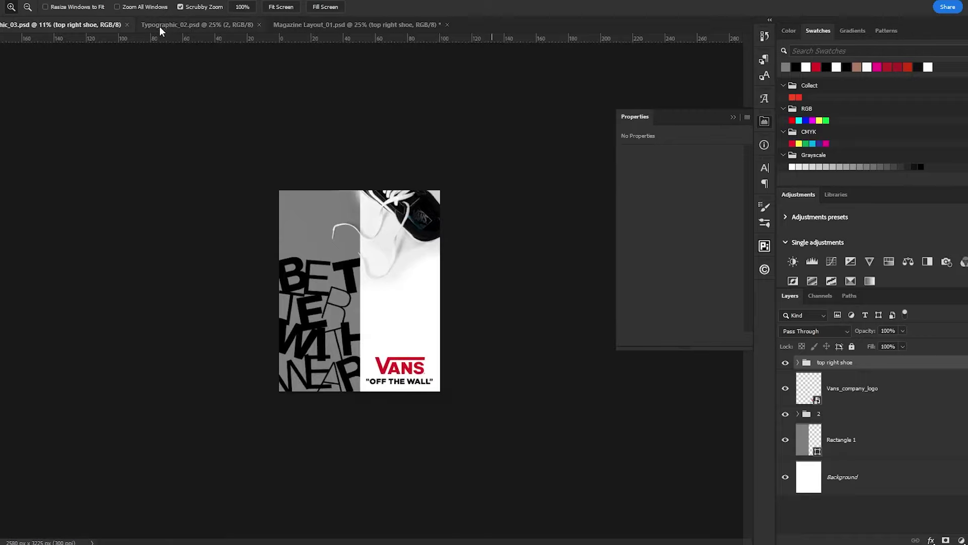
{"action": "left_click", "coordinate": [160, 27]}
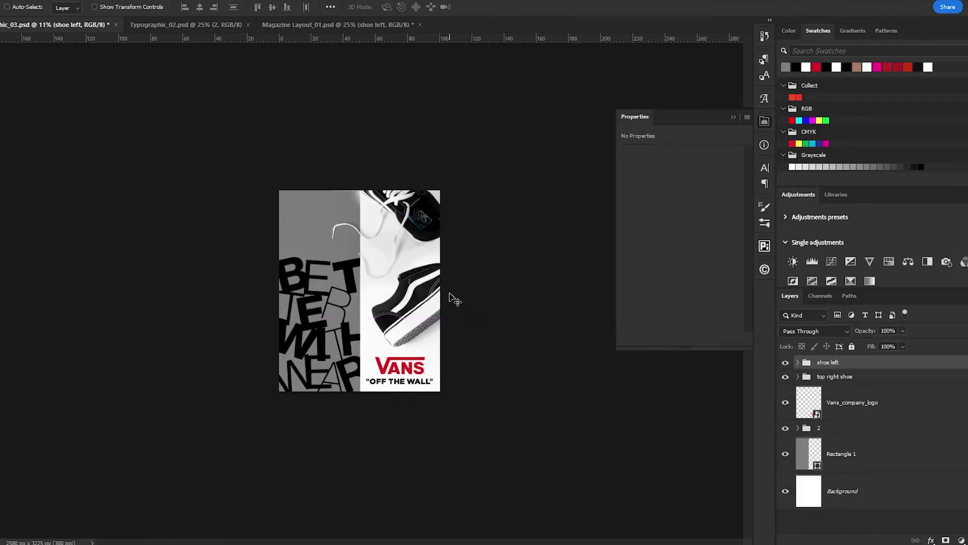
{"action": "mouse_move", "coordinate": [454, 299]}
{"action": "left_mouse_down"}
{"action": "mouse_move", "coordinate": [452, 272]}
{"action": "mouse_move", "coordinate": [443, 303]}
{"action": "left_mouse_up"}
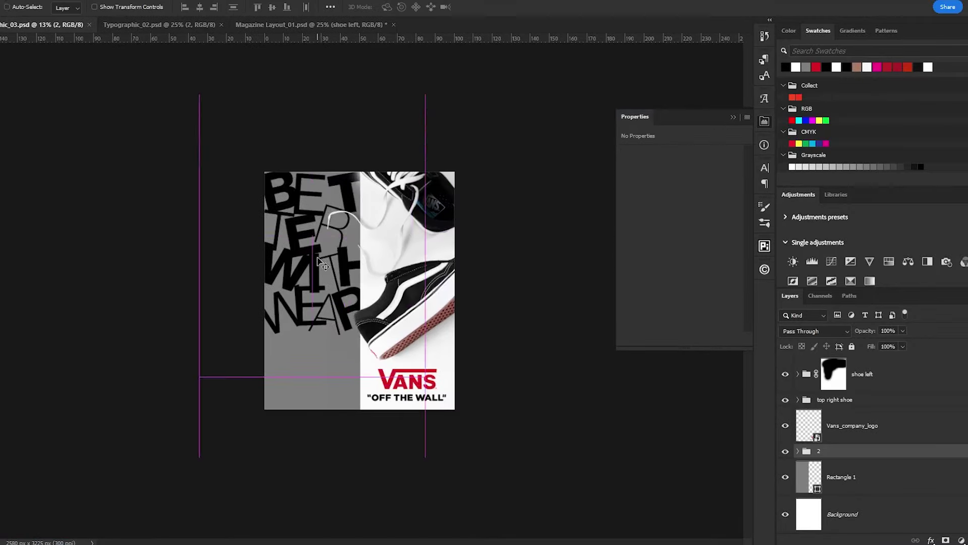
{"action": "left_click_drag", "start_coordinate": [358, 373], "coordinate": [314, 372]}
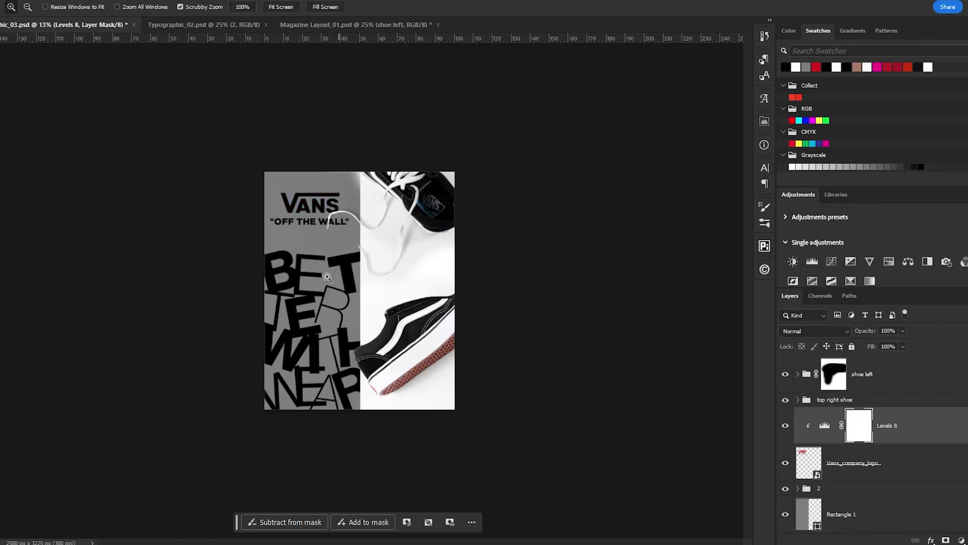
Clip Levels 8 to turn the logo black, lower the Vans Assets-01 pattern, and rename Group 1
{"action": "left_click_drag", "start_coordinate": [328, 278], "coordinate": [291, 278]}
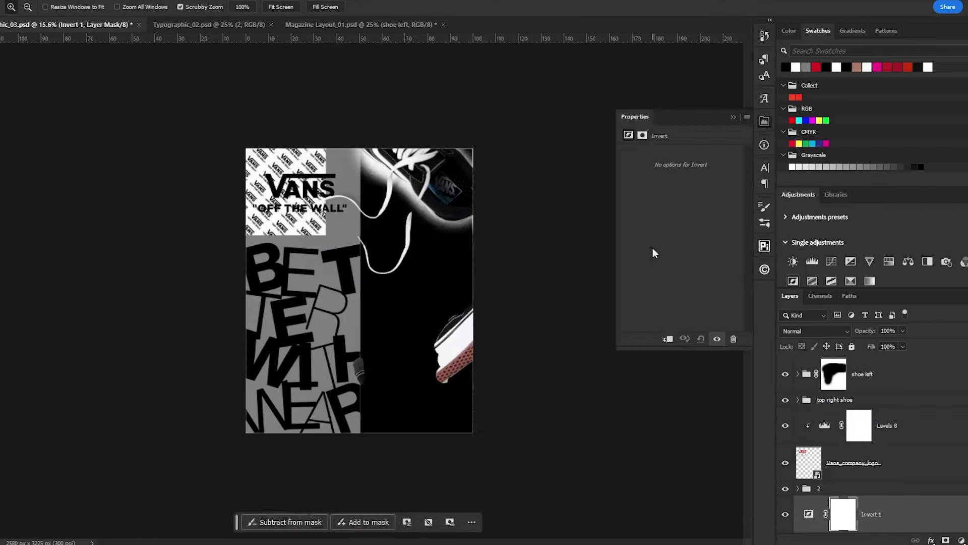
{"action": "left_click_drag", "start_coordinate": [303, 298], "coordinate": [288, 487]}
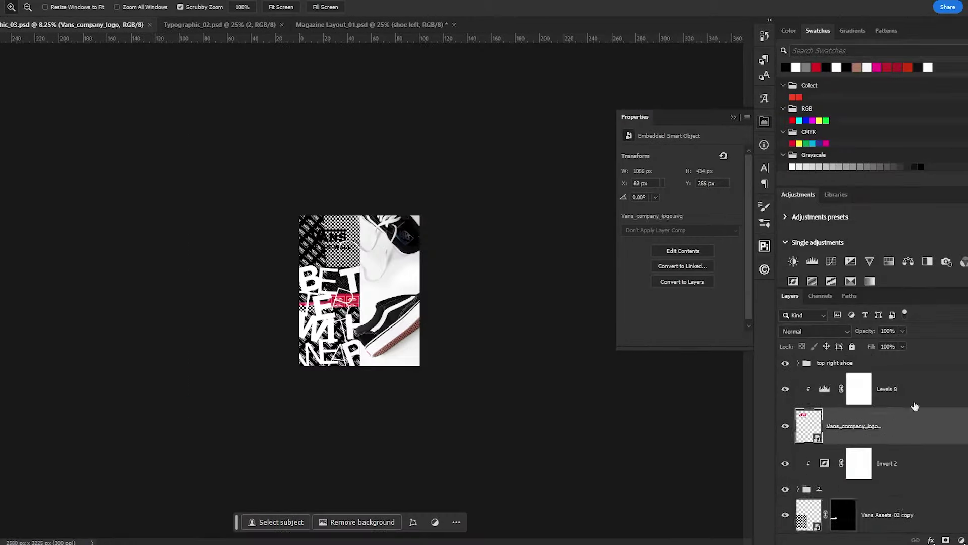
{"action": "left_click", "coordinate": [877, 474]}
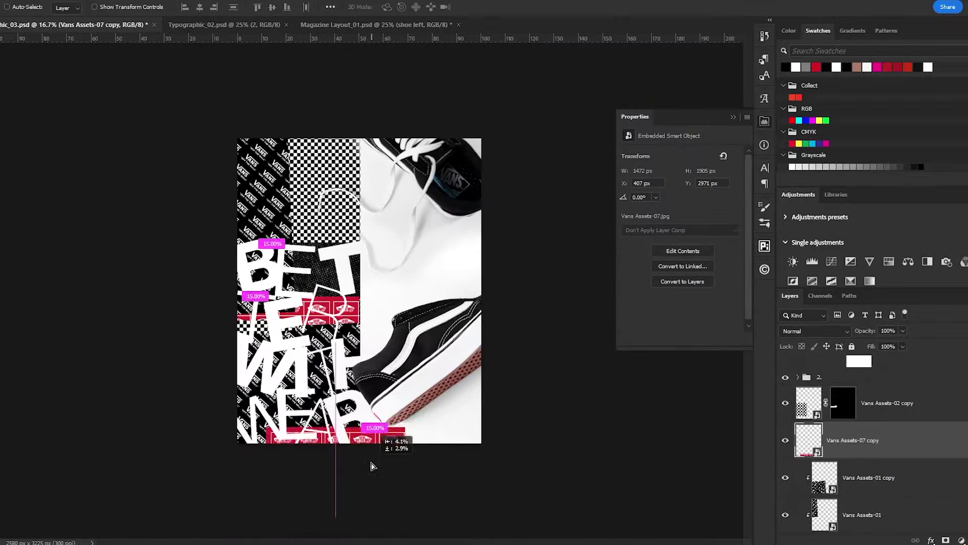
{"action": "double_click", "coordinate": [827, 488]}
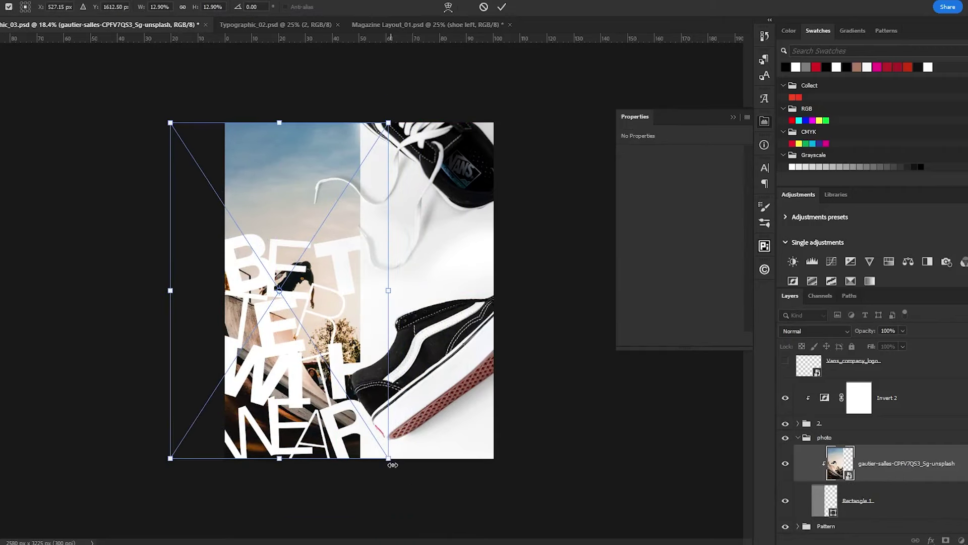
Rotate and place the skatepark photo on the left half, then select the Vans logo layer
{"action": "left_click_drag", "start_coordinate": [392, 465], "coordinate": [406, 413]}
{"action": "key", "text": "Return"}
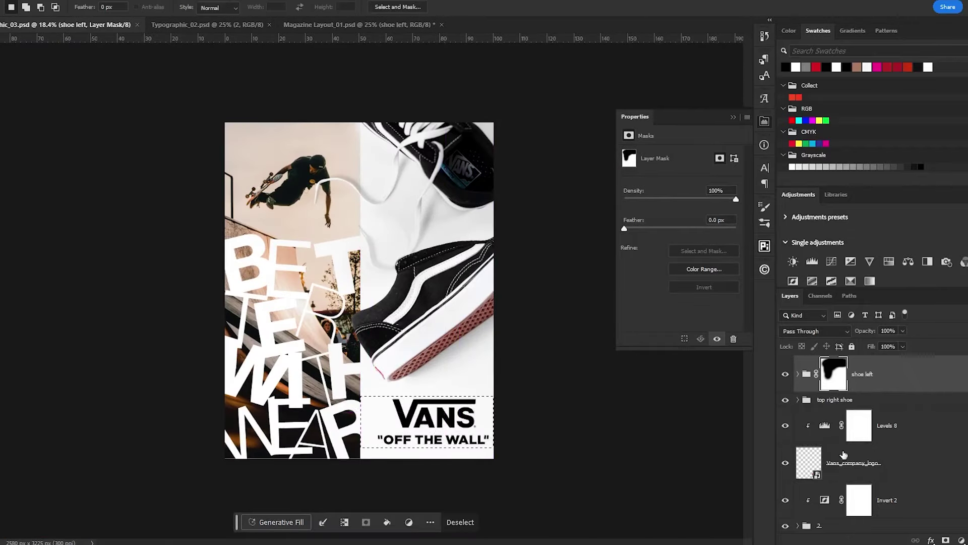
{"action": "left_click", "coordinate": [844, 455]}
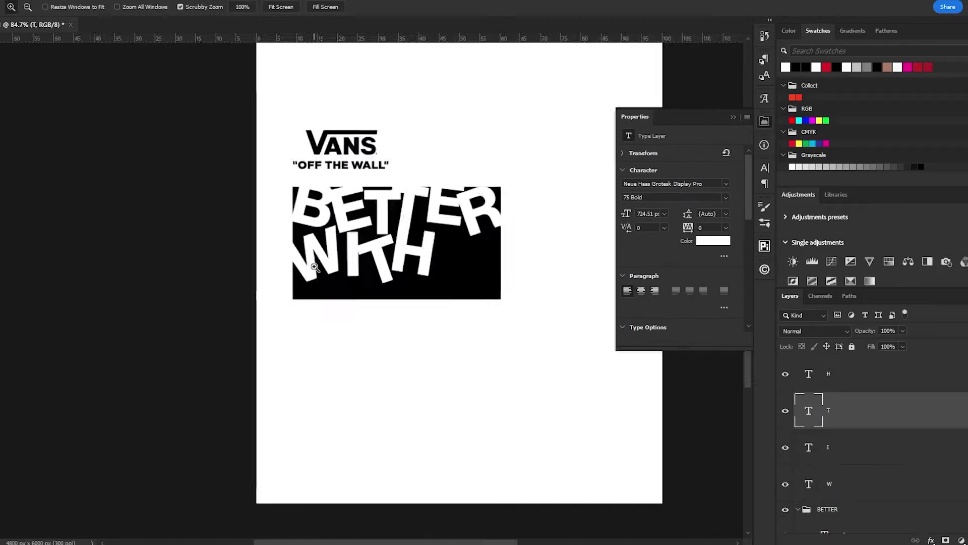
Save the document under a new name and change one letter layer's font weight
{"action": "key", "text": "ctrl+shift+s"}
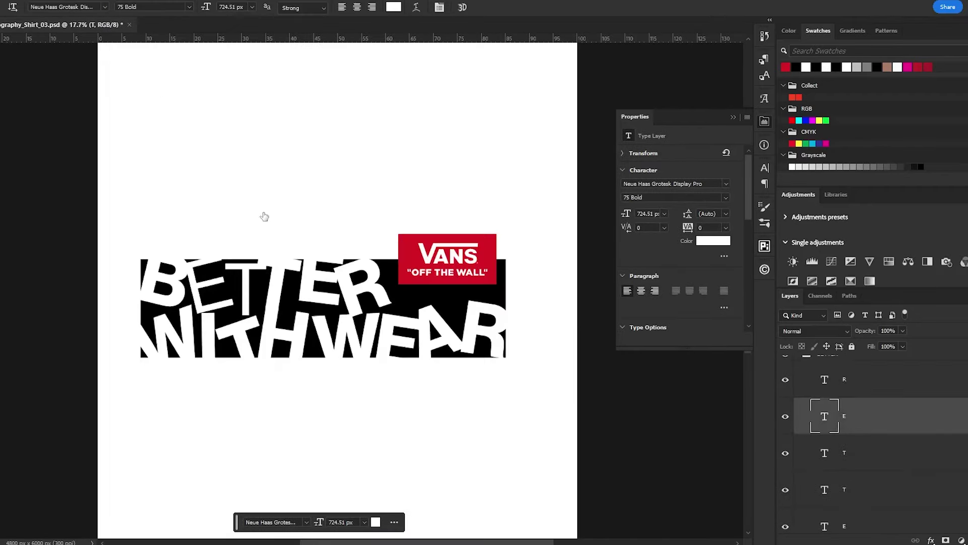
{"action": "left_click", "coordinate": [858, 404]}
{"action": "left_click", "coordinate": [153, 7]}
Give the W letter layer a different font weight, then select the R letter layer
{"action": "left_click", "coordinate": [146, 81]}
{"action": "left_click", "coordinate": [857, 410]}
{"action": "left_click", "coordinate": [153, 7]}
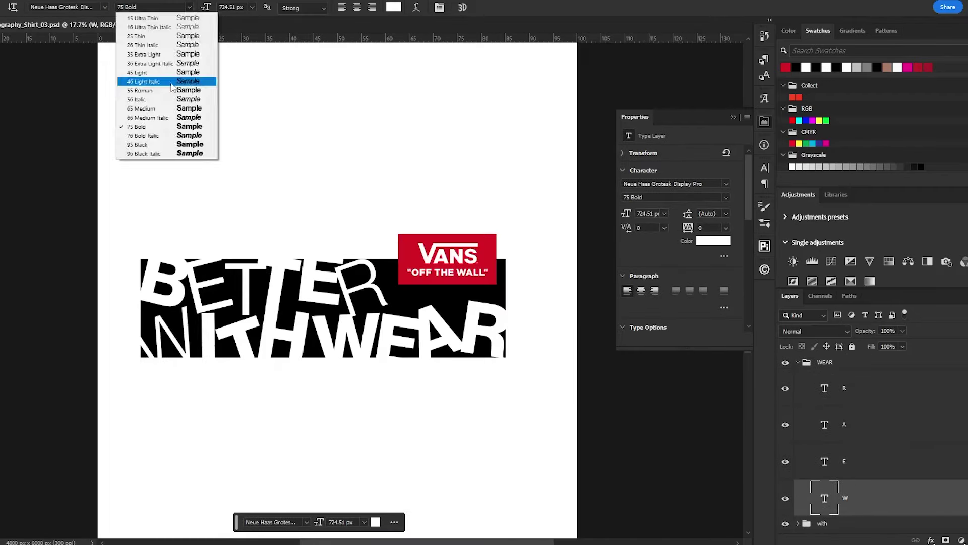
{"action": "left_click", "coordinate": [171, 82]}
{"action": "left_click", "coordinate": [857, 462]}
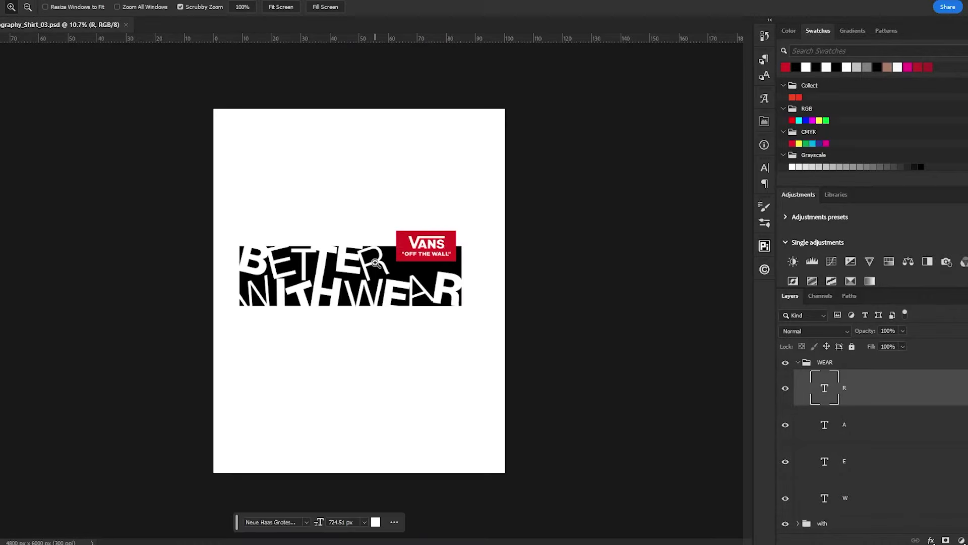